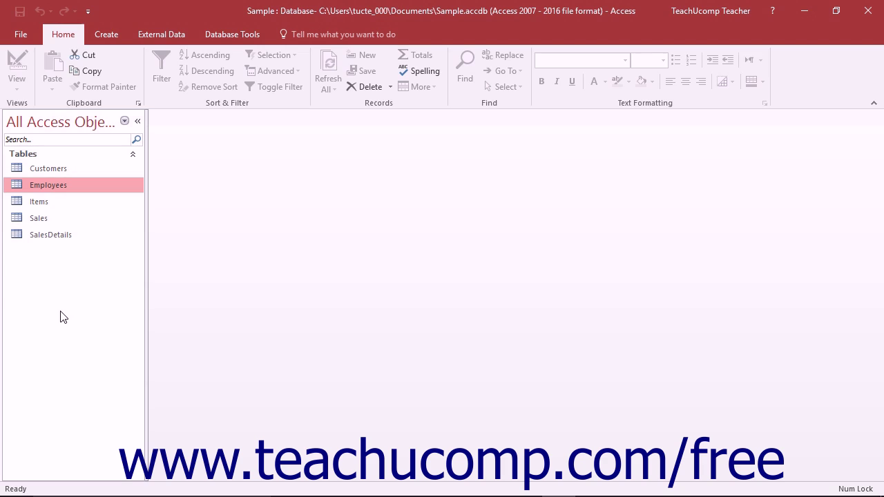
# - From the Create tab's Query Wizard, launch the Simple Query Wizard
pyautogui.click(115, 35)
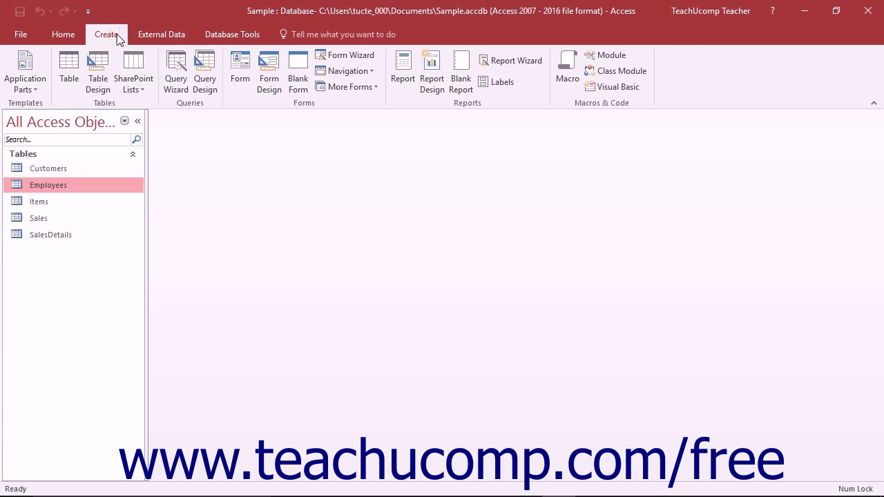
pyautogui.click(176, 73)
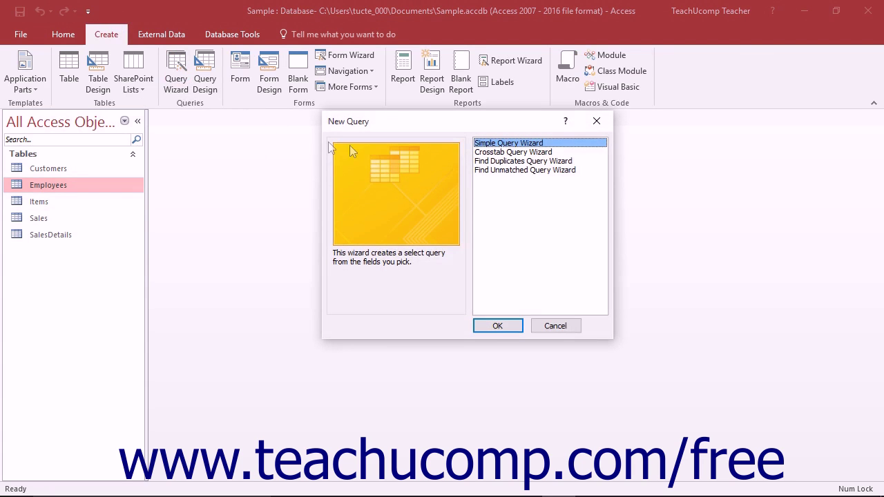
pyautogui.click(500, 145)
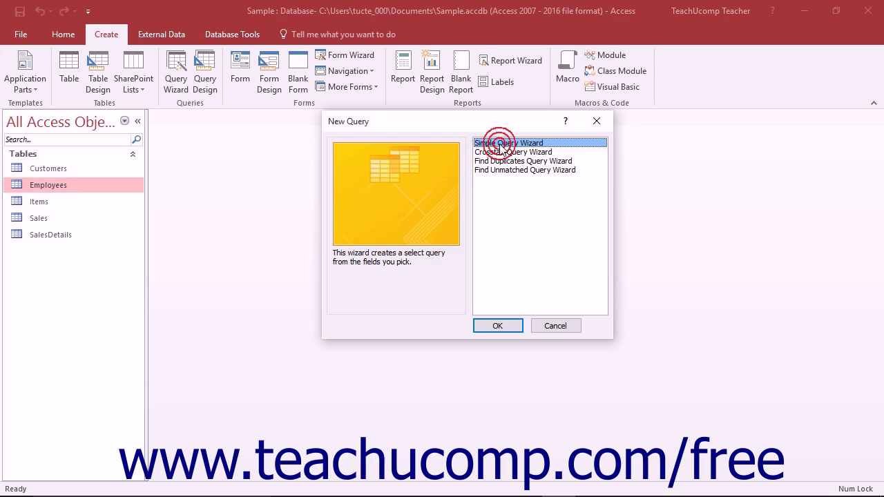
pyautogui.click(497, 327)
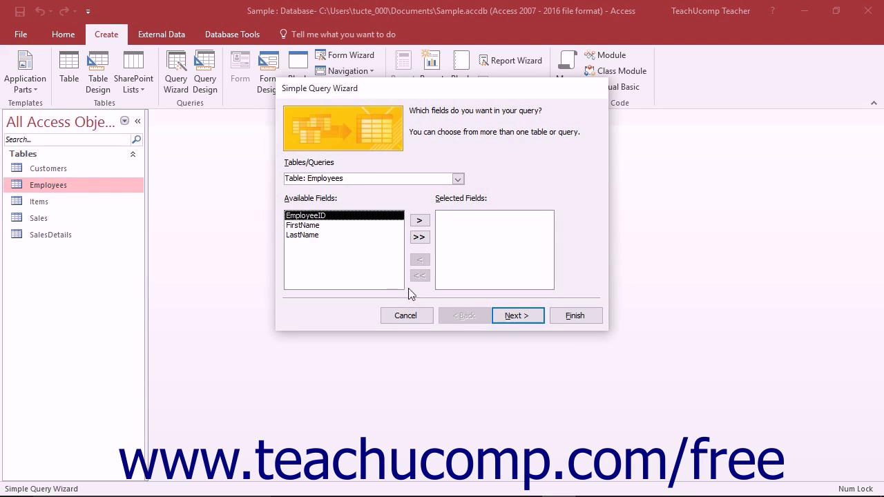
# - Choose Table: Employees and add EmployeeID, FirstName and LastName to Selected Fields
pyautogui.click(457, 178)
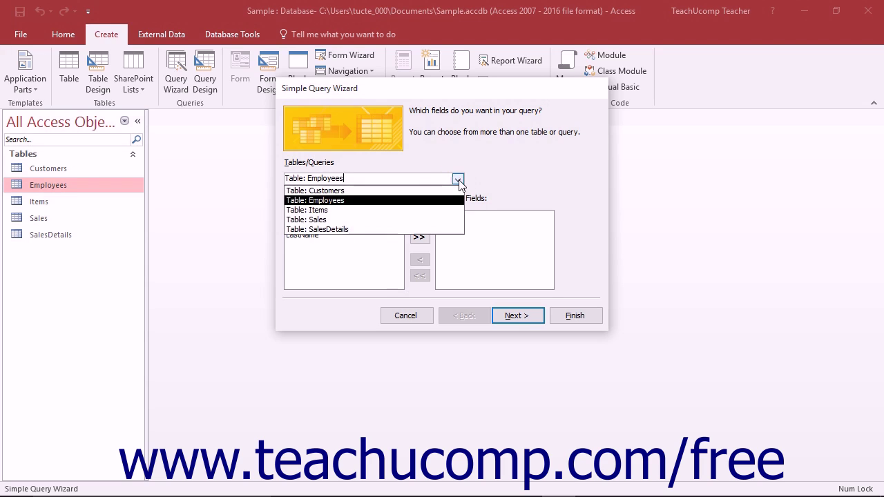
pyautogui.click(423, 201)
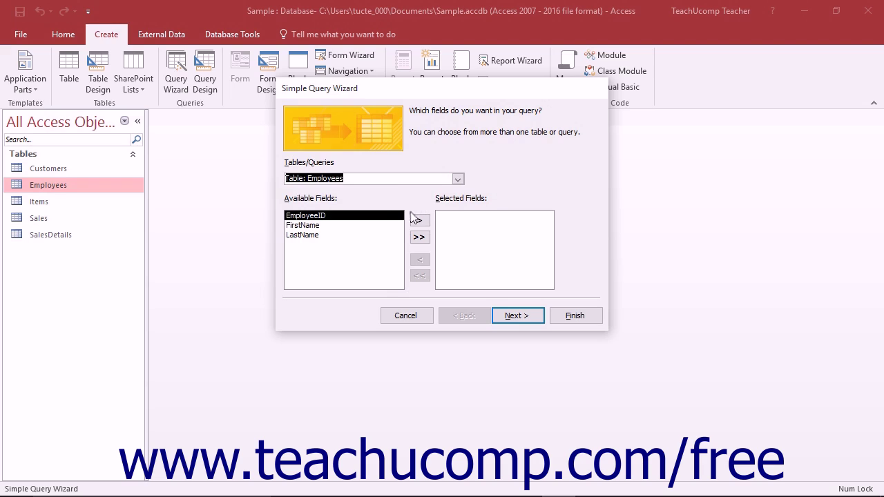
pyautogui.press('Tab')
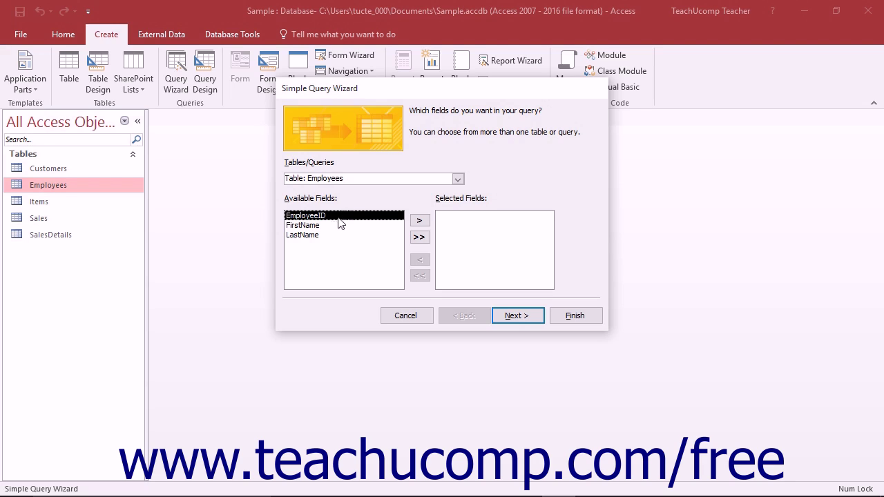
pyautogui.click(339, 222)
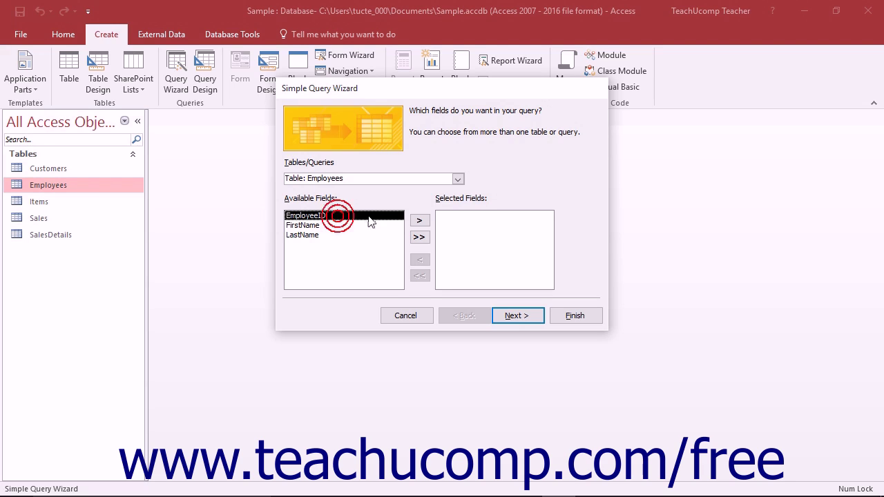
pyautogui.click(420, 221)
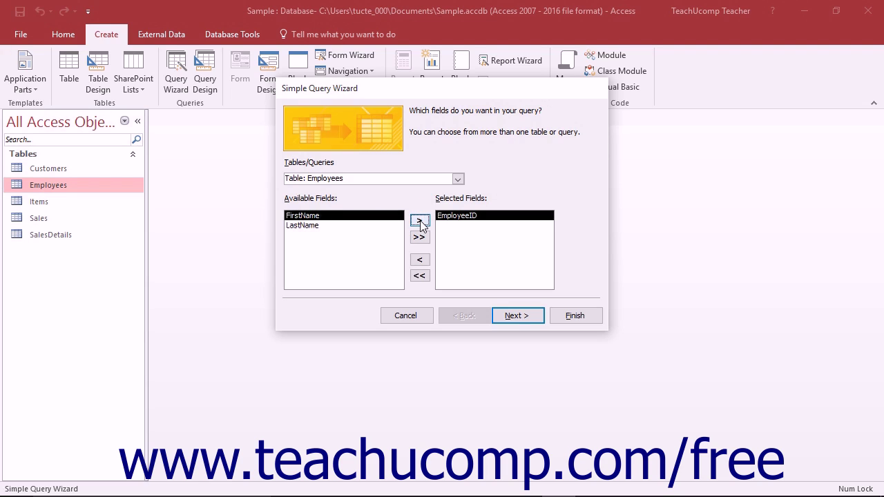
pyautogui.click(393, 219)
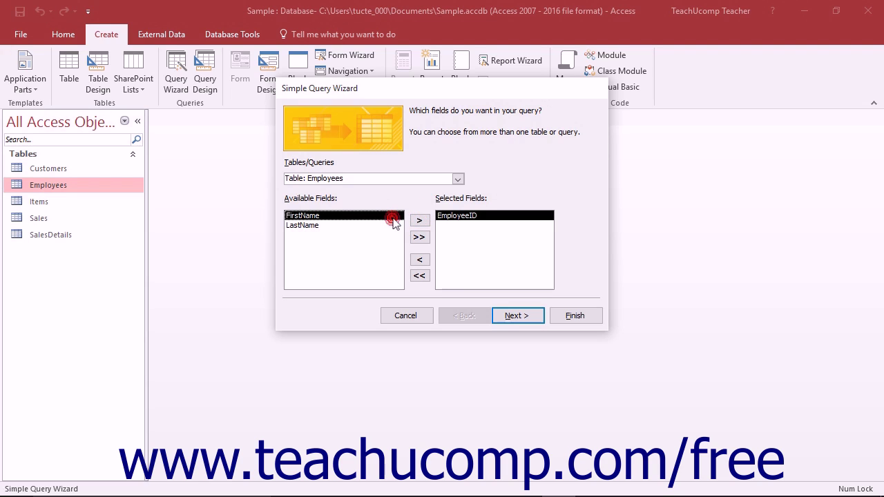
pyautogui.click(419, 221)
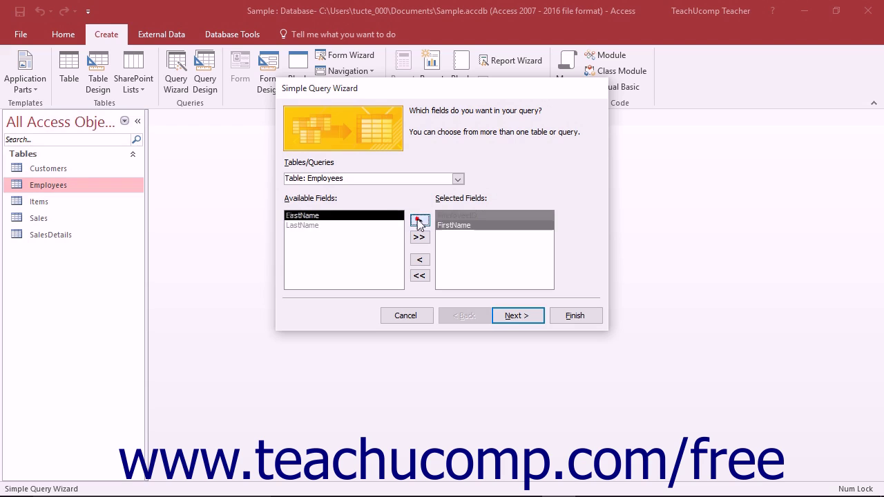
pyautogui.click(385, 220)
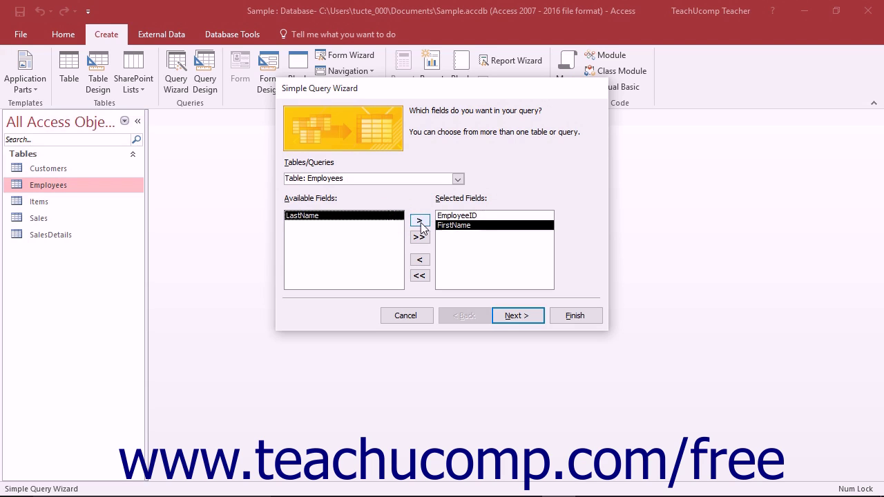
pyautogui.click(419, 222)
# - Return to field selection and switch the field source to the Sales table
pyautogui.click(502, 317)
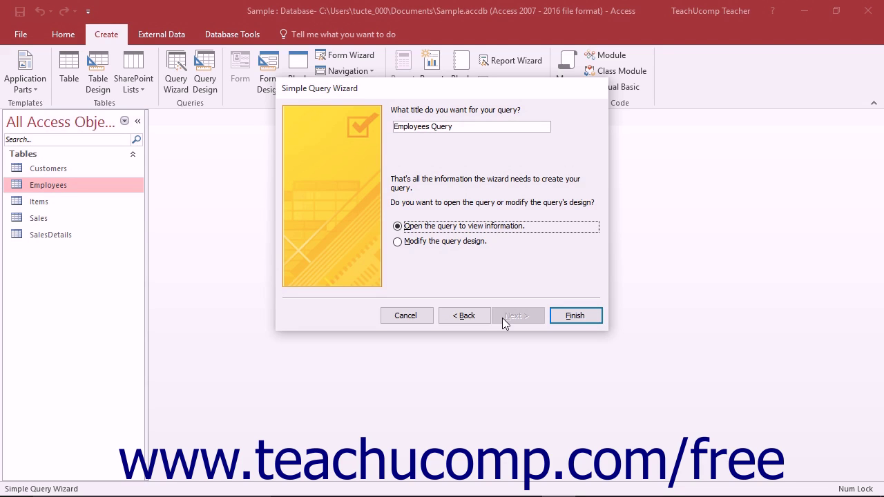
pyautogui.click(469, 316)
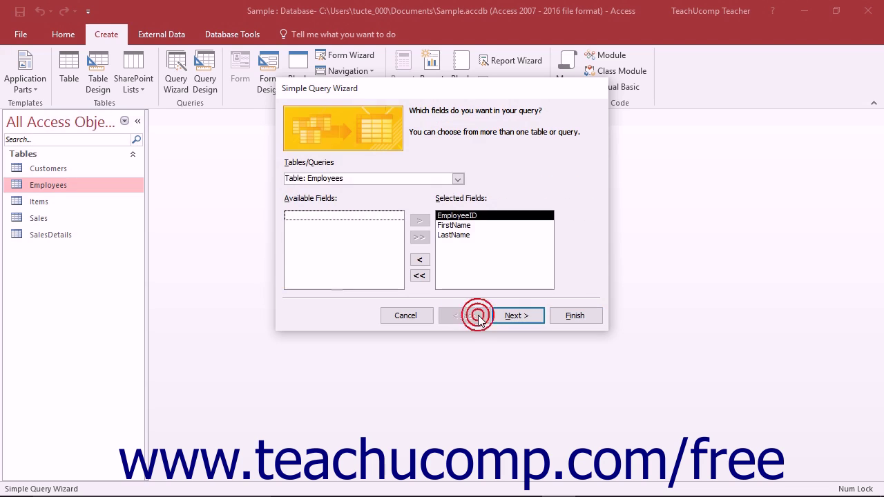
pyautogui.click(457, 226)
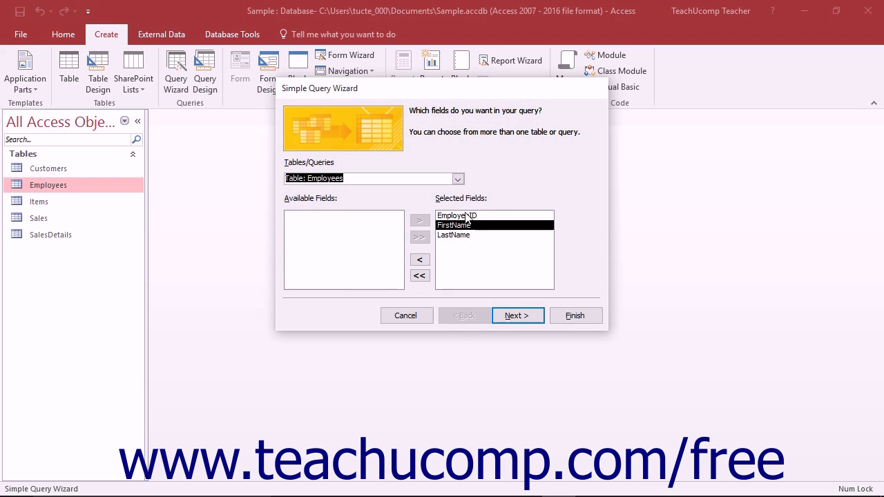
pyautogui.click(457, 178)
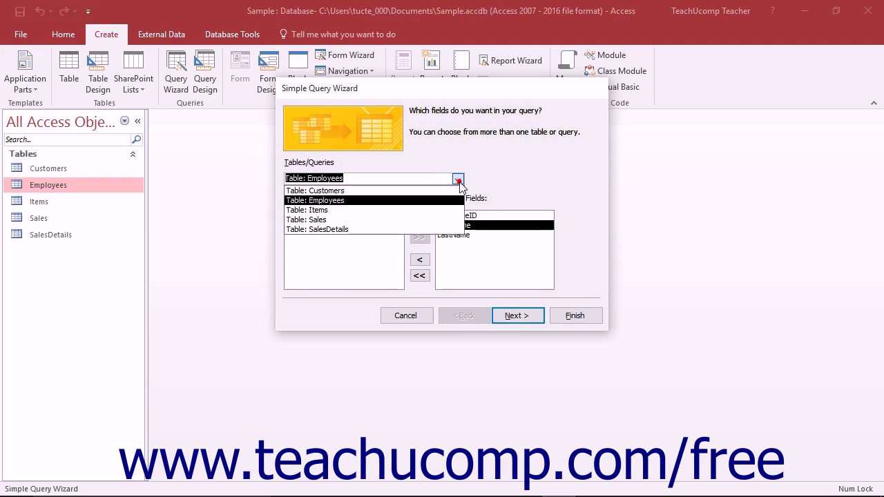
pyautogui.click(430, 219)
# - Add SaleID and Saledate after LastName, then choose a summary query
pyautogui.click(450, 235)
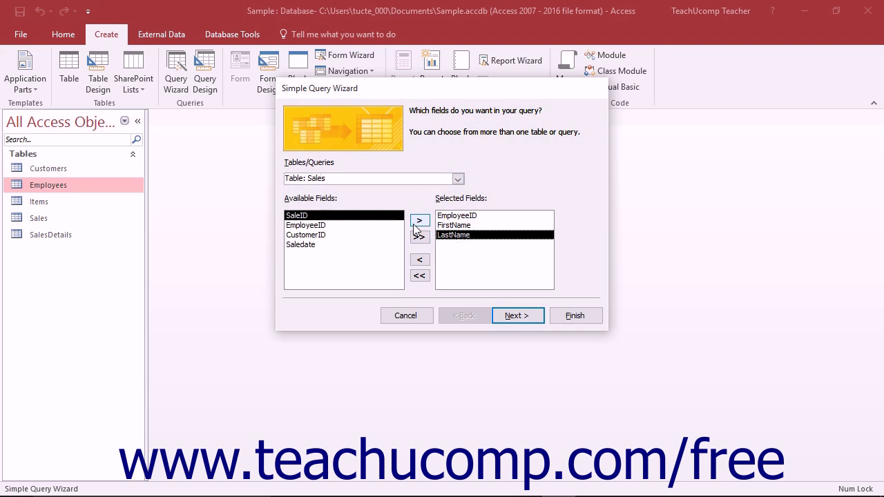
pyautogui.click(419, 220)
pyautogui.click(348, 237)
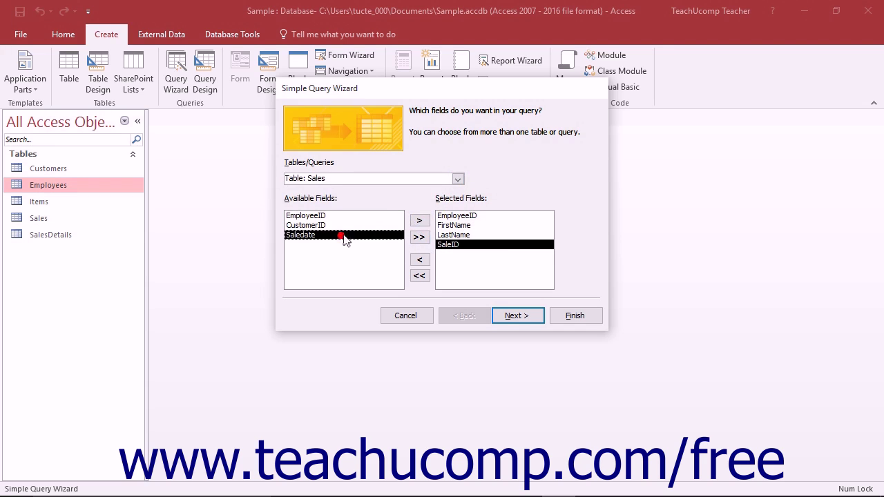
pyautogui.click(418, 221)
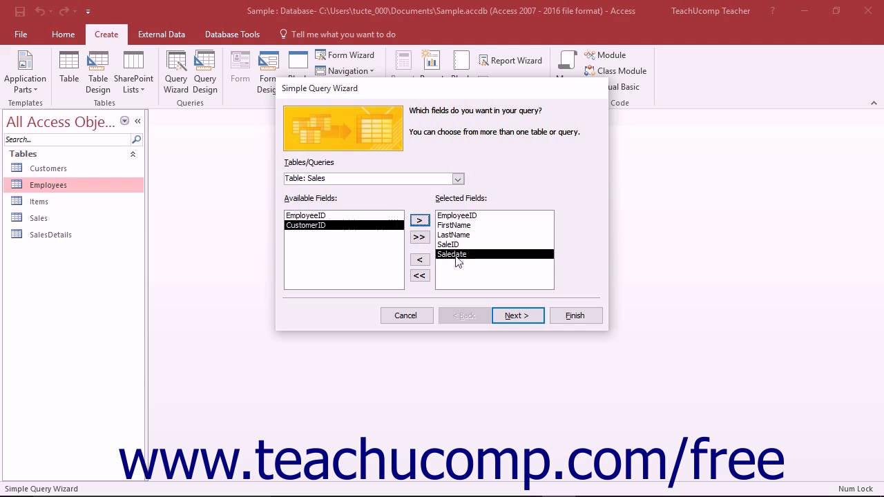
pyautogui.click(518, 315)
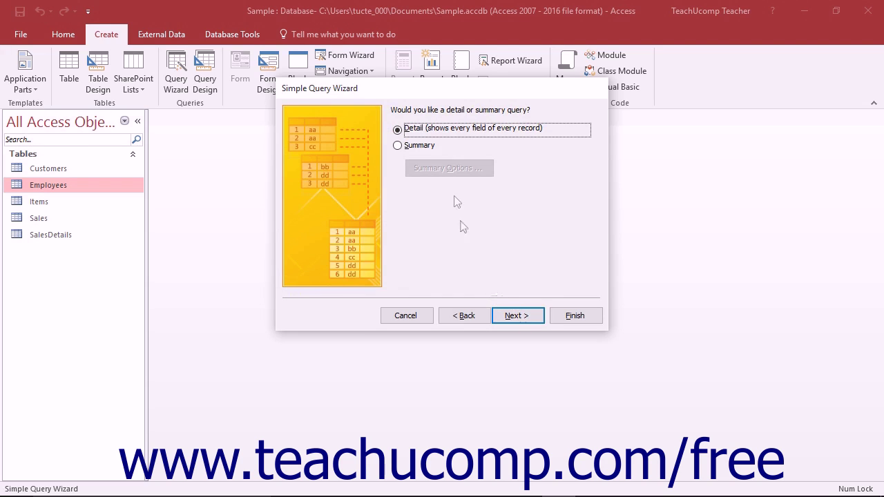
pyautogui.click(415, 146)
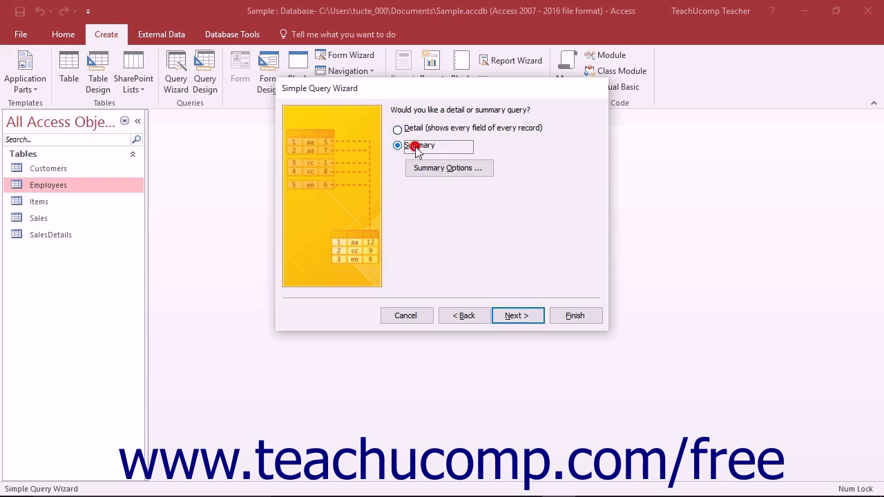
# - Set Summary Options to count records in Sales and move to date grouping
pyautogui.click(444, 172)
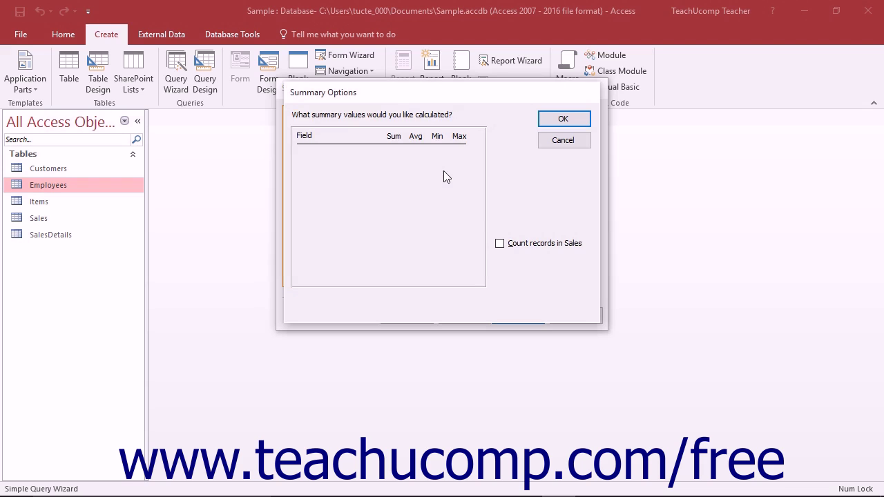
pyautogui.click(499, 243)
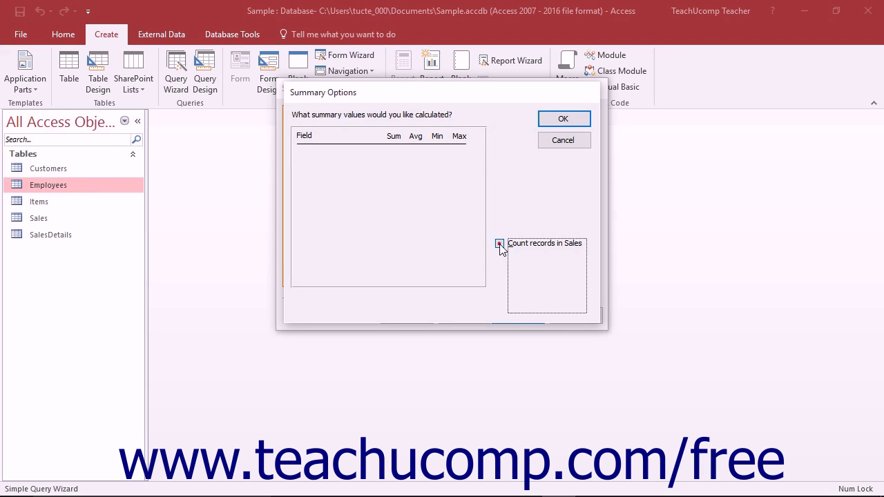
pyautogui.click(553, 119)
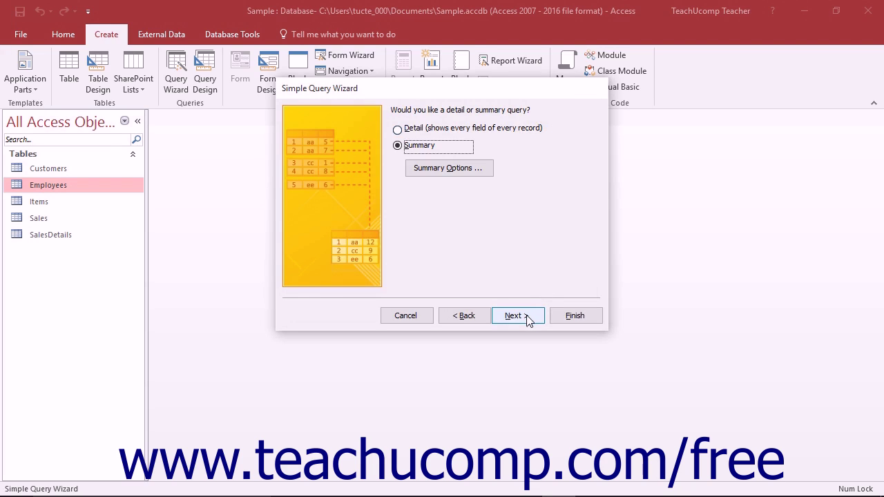
pyautogui.click(527, 317)
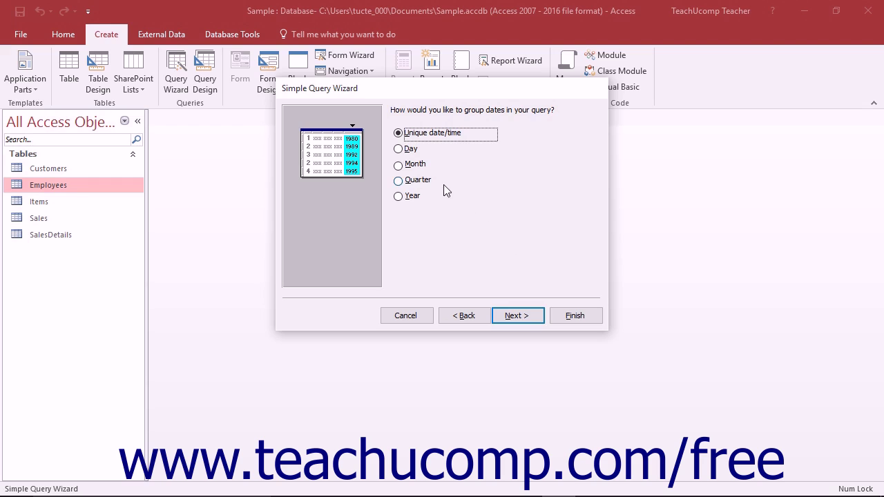
# - Group the sale dates by Month and advance to the final step
pyautogui.click(422, 168)
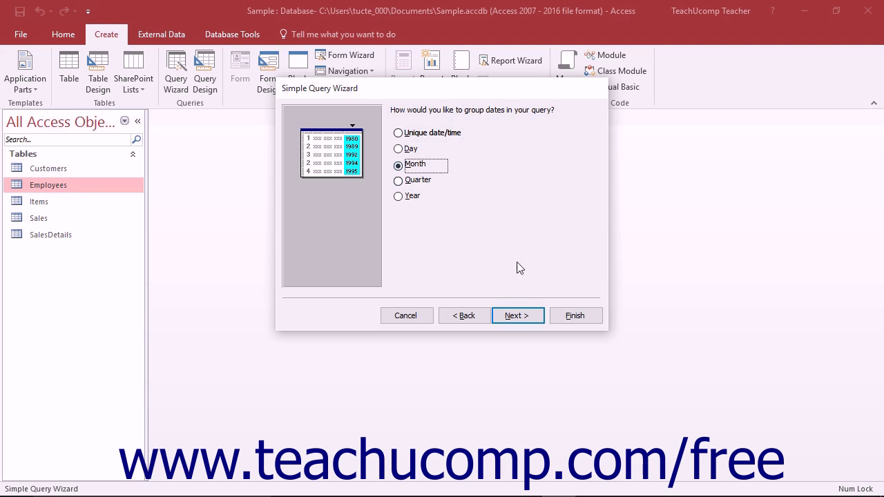
pyautogui.click(527, 316)
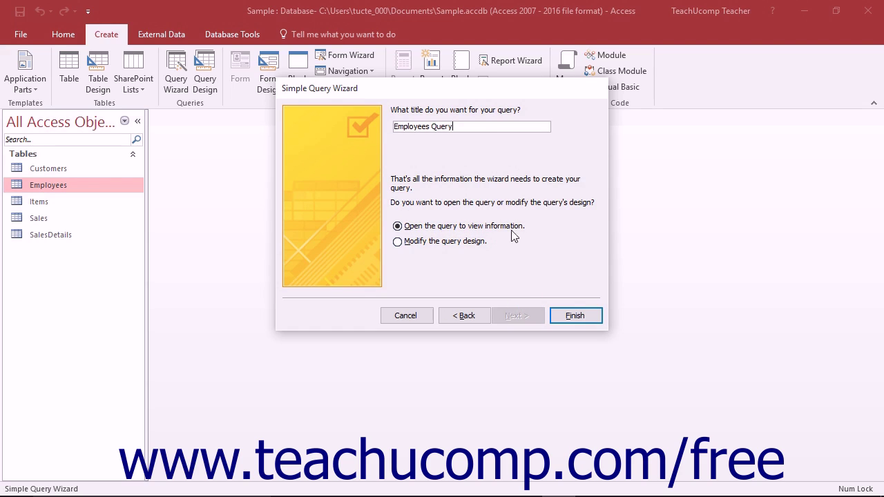
# - Keep the title 'Employees Query' and finish, opening the query's results
pyautogui.click(470, 126)
pyautogui.click(563, 317)
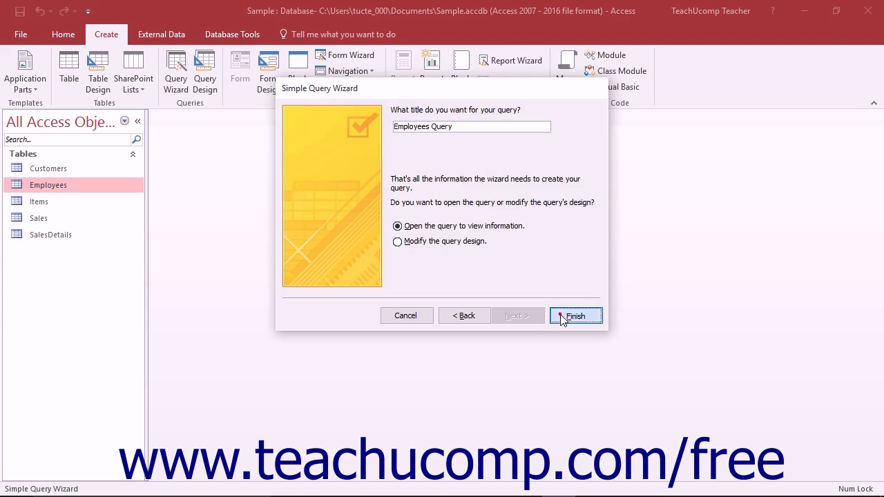